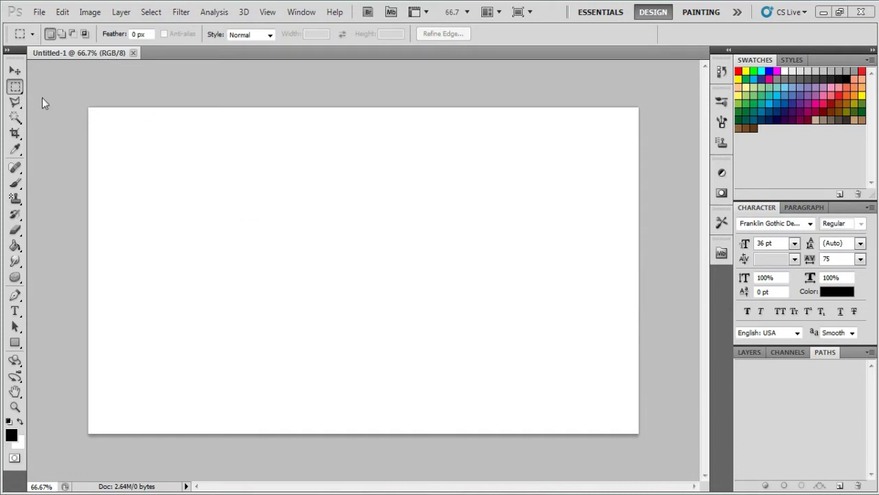
With the Rectangle Tool, draw six black bars: two tall, two wide, a central block and a small lower bar.
left_click(15, 343)
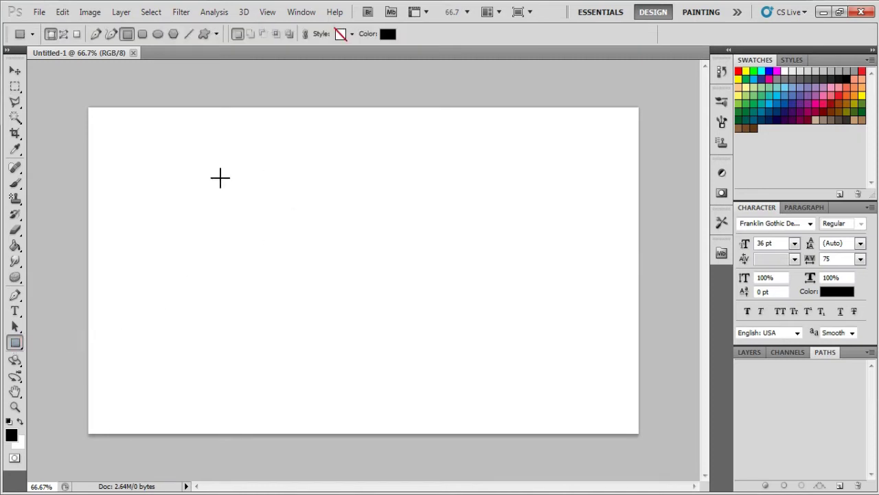
left_click_drag(200, 153, 210, 389)
left_click_drag(178, 198, 385, 213)
left_click_drag(335, 175, 322, 382)
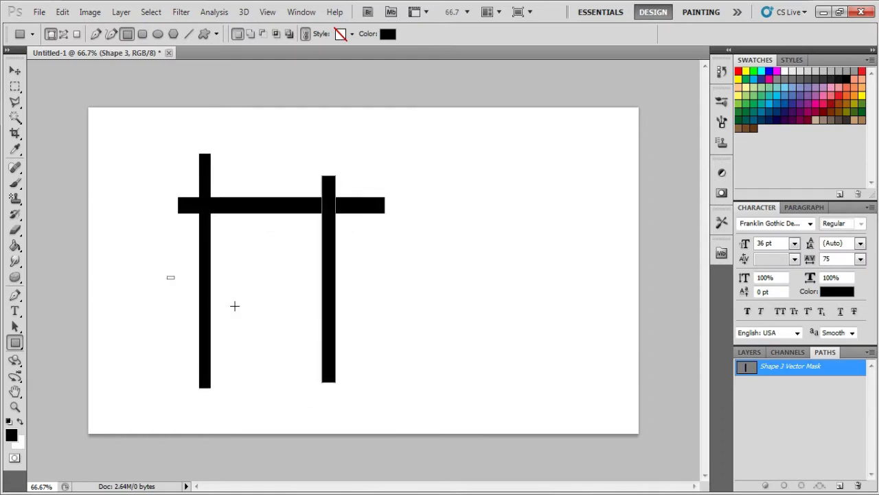
left_click_drag(167, 276, 363, 287)
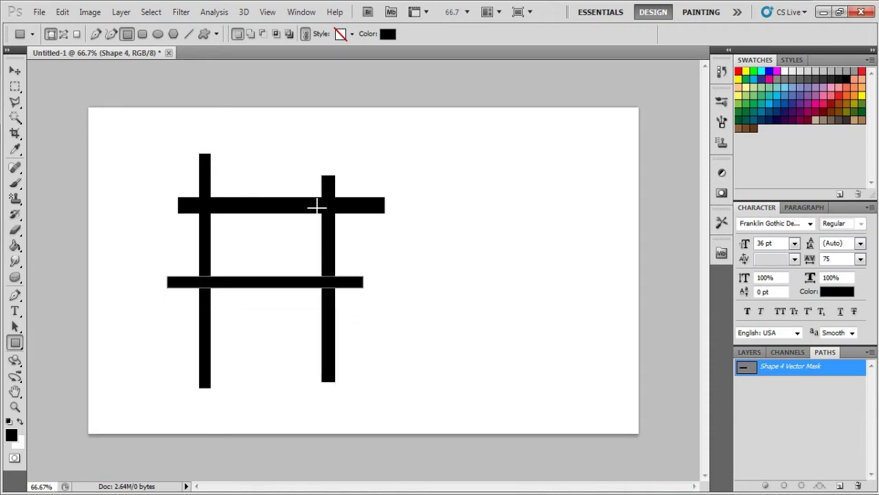
left_click_drag(278, 179, 242, 320)
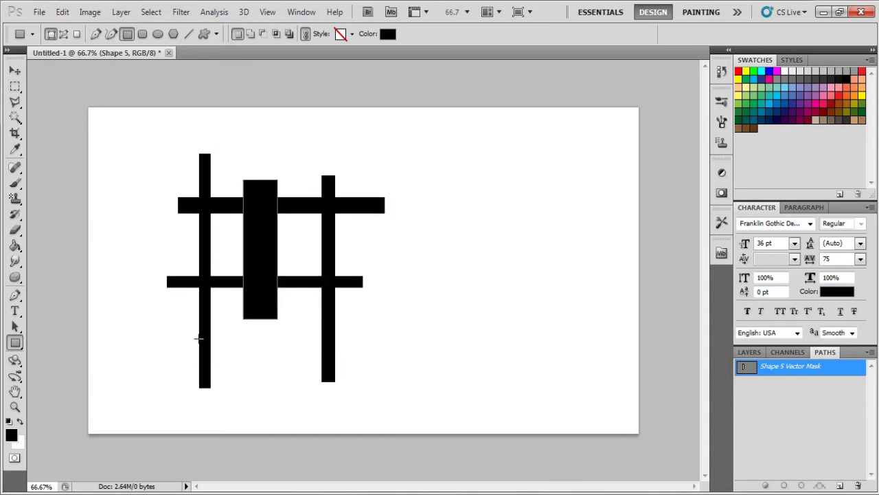
left_click_drag(181, 332, 241, 353)
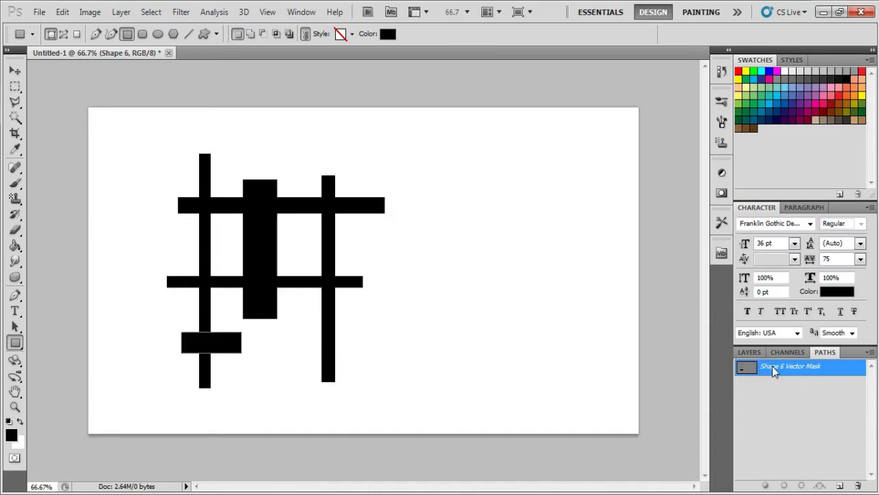
left_click(752, 354)
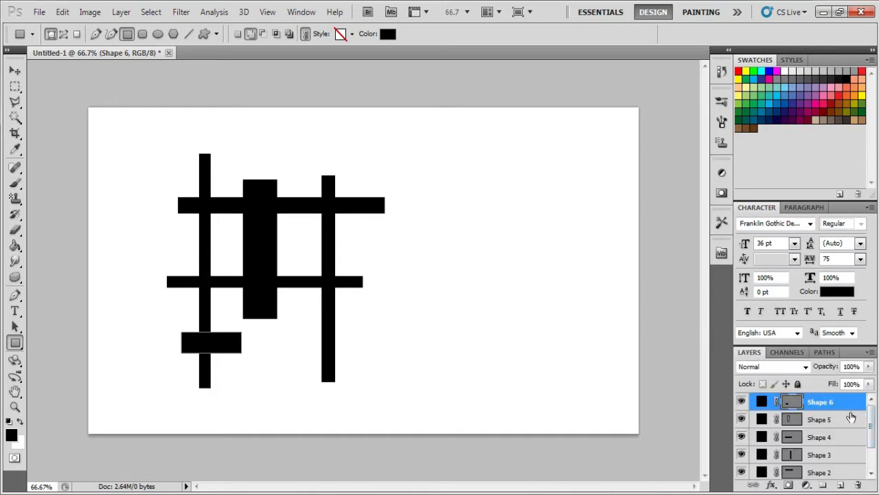
Shift-select layers Shape 1 through Shape 6 and merge them into one layer.
key("shift")
left_click_drag(871, 422, 871, 440)
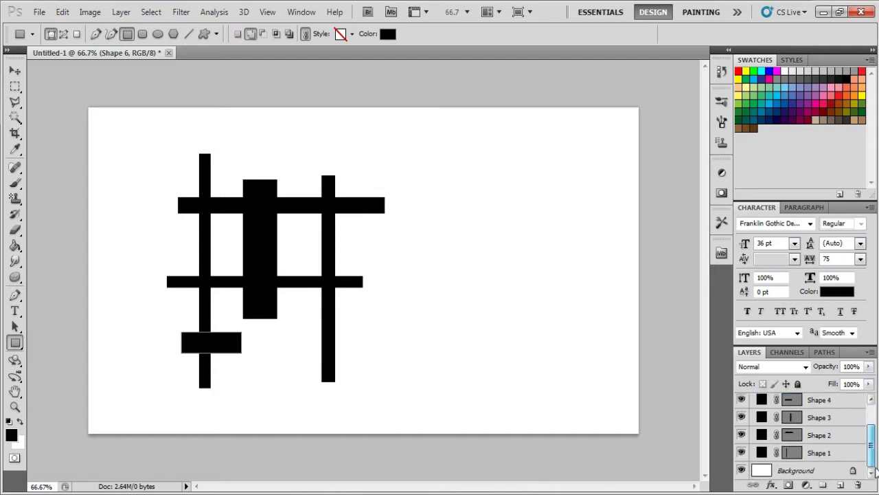
left_click(839, 452, "shift")
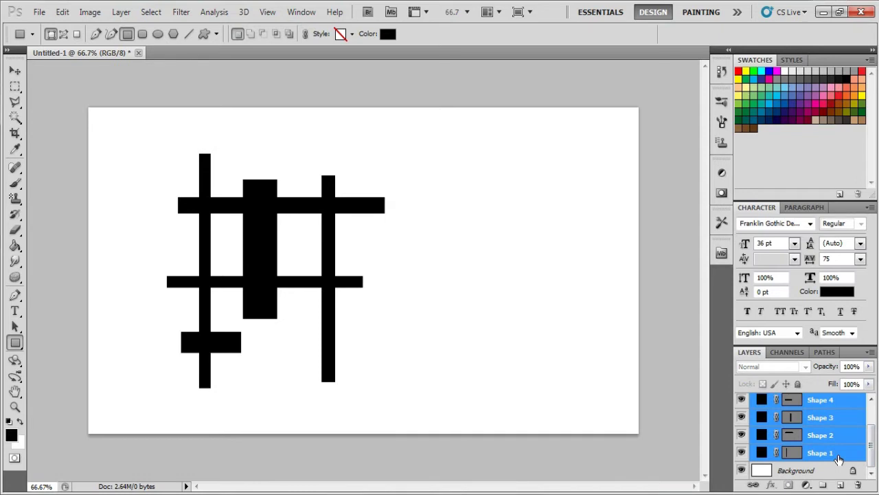
right_click(811, 417)
left_click(775, 373)
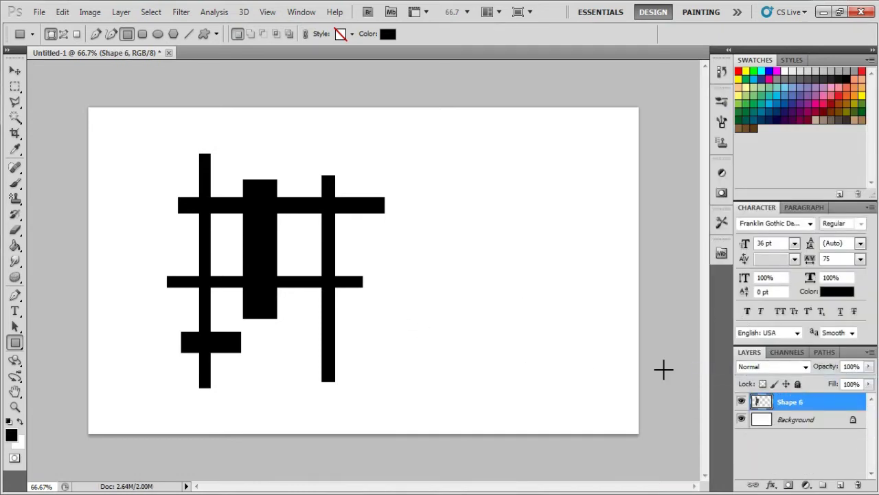
Check the Paths panel, return to Layers, and pick the Rectangular Marquee tool.
left_click(822, 352)
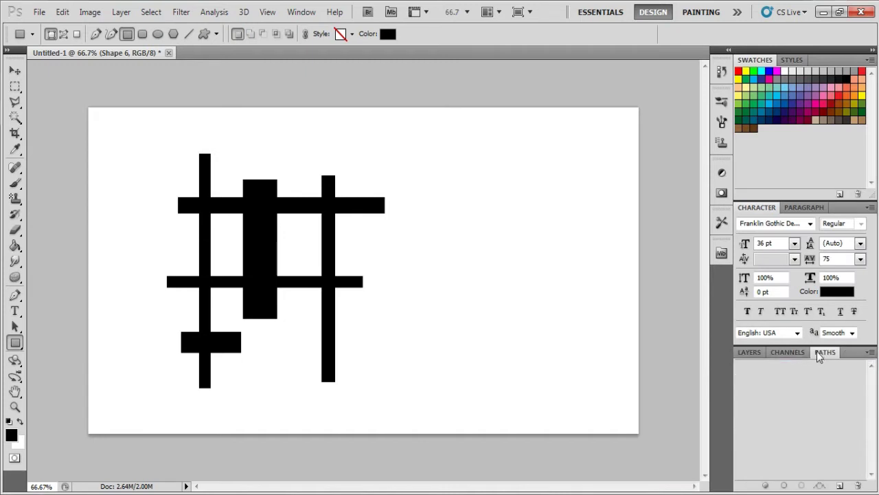
left_click(750, 353)
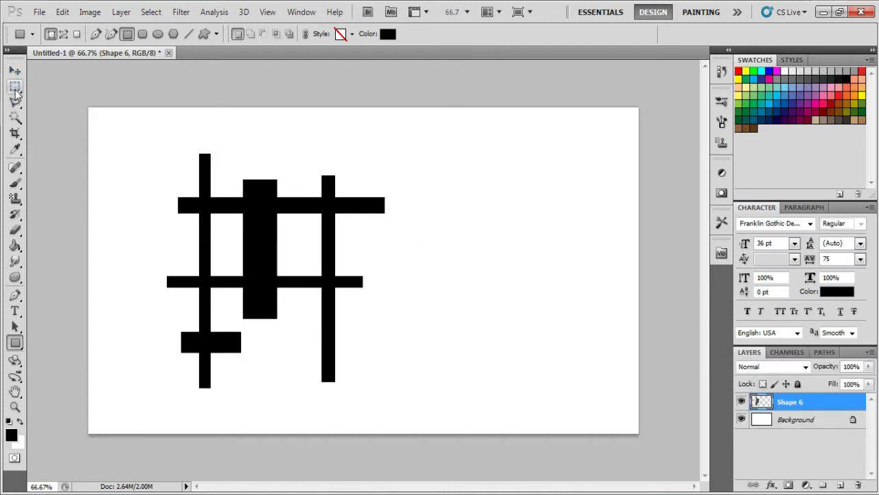
left_click(15, 87)
Select all the black shapes using Color Range sampled on black.
right_click(245, 234)
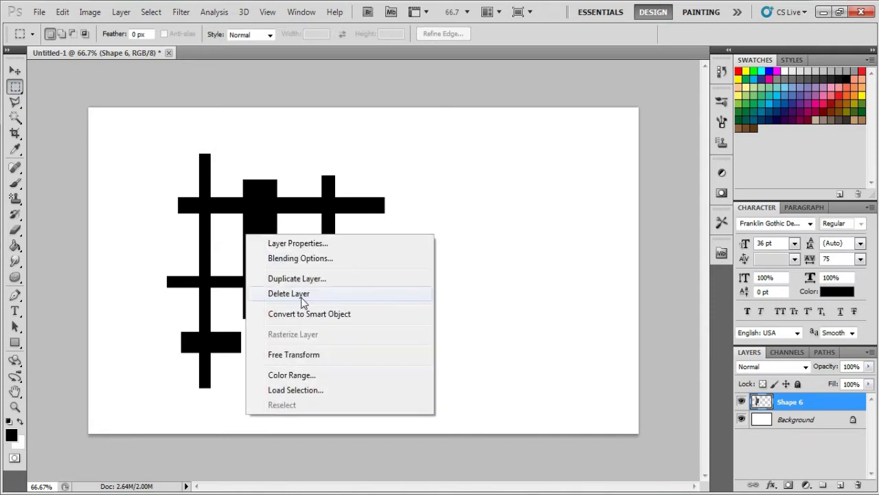
left_click(297, 375)
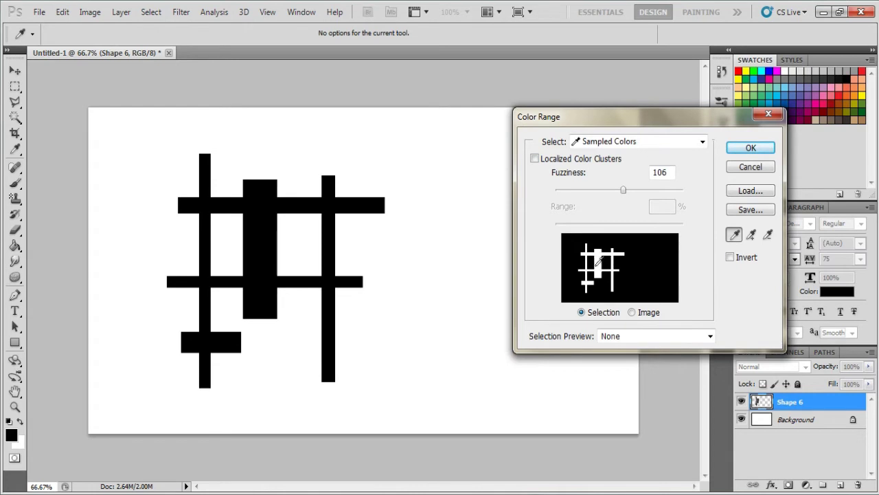
left_click(751, 149)
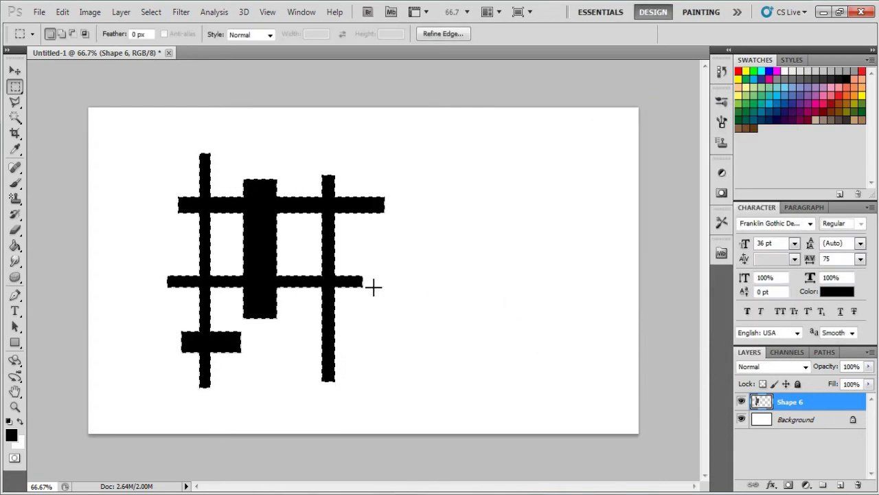
Convert the selection into a Work Path with 1.0 pixel tolerance and view it in Paths.
right_click(275, 257)
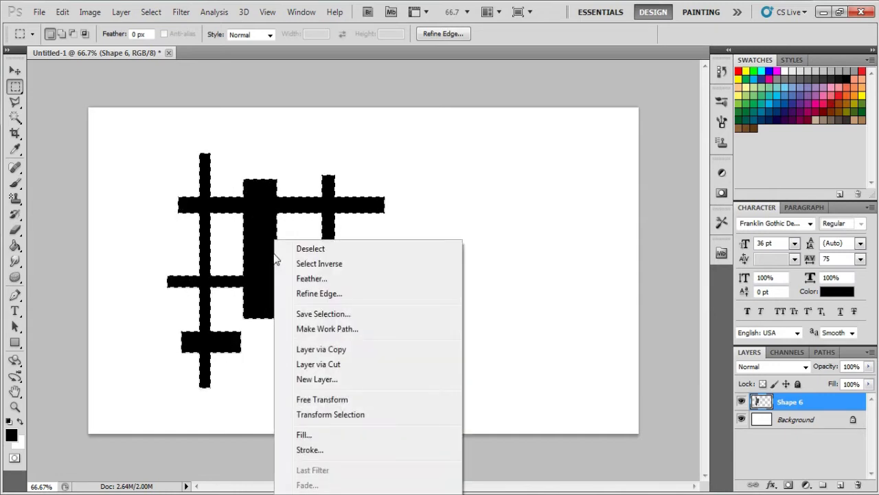
left_click(336, 329)
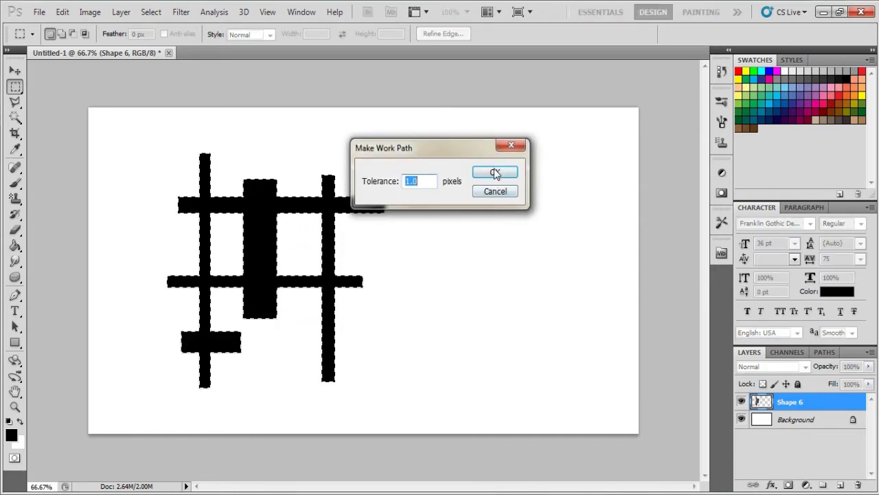
left_click(499, 172)
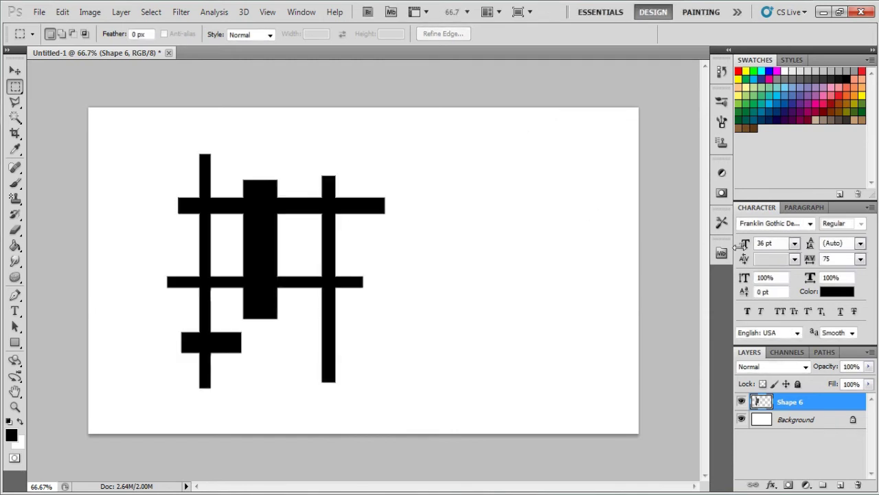
left_click(819, 352)
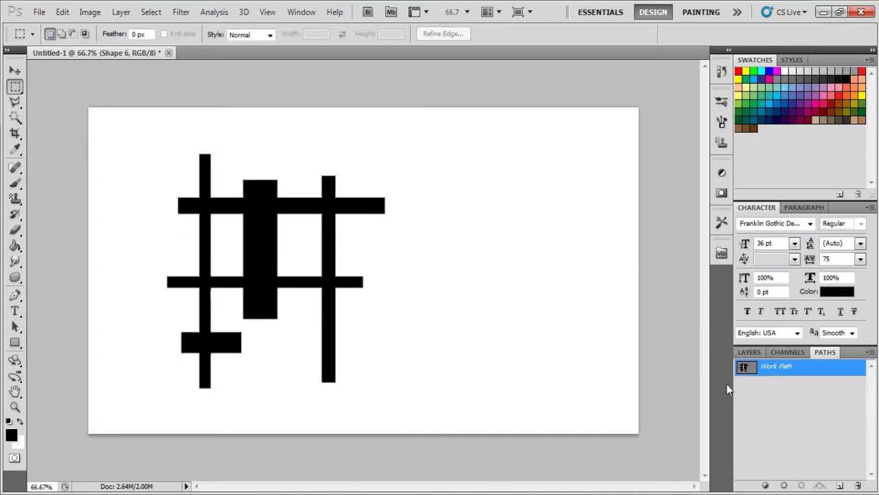
Export the Work Path via Paths to Illustrator, overwriting Untitled-1.ai, then minimize Photoshop.
left_click(39, 12)
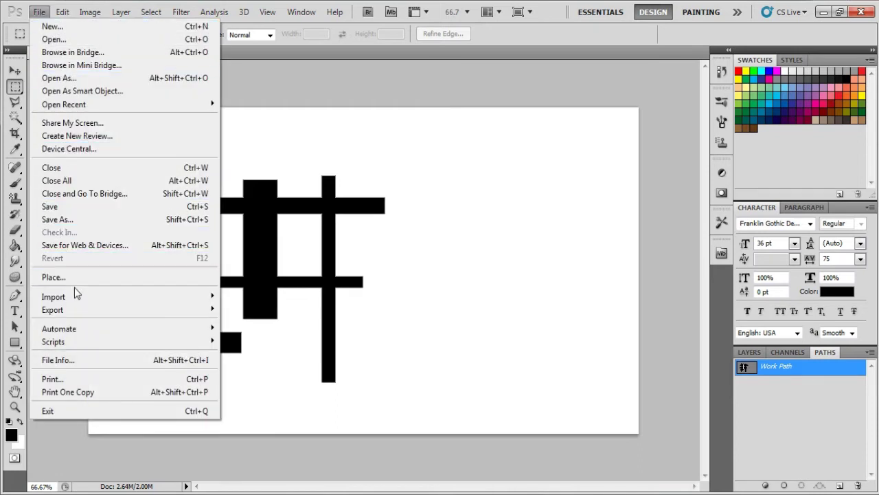
mouse_move(83, 310)
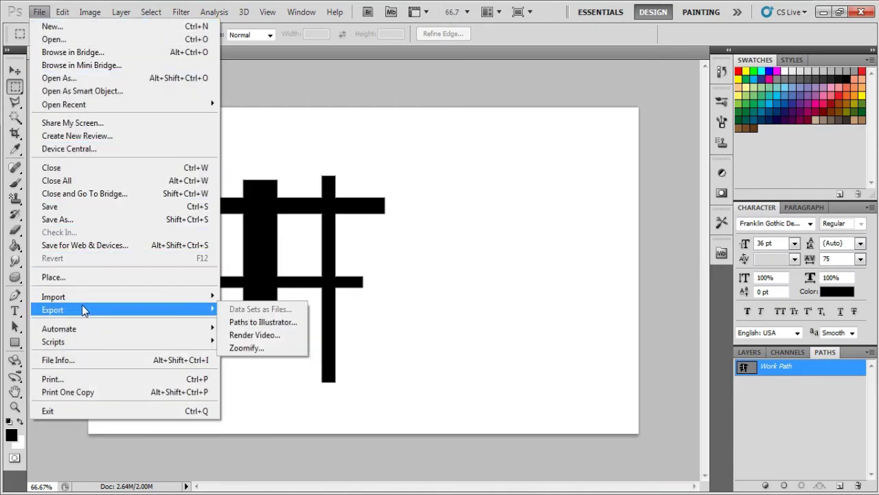
left_click(256, 322)
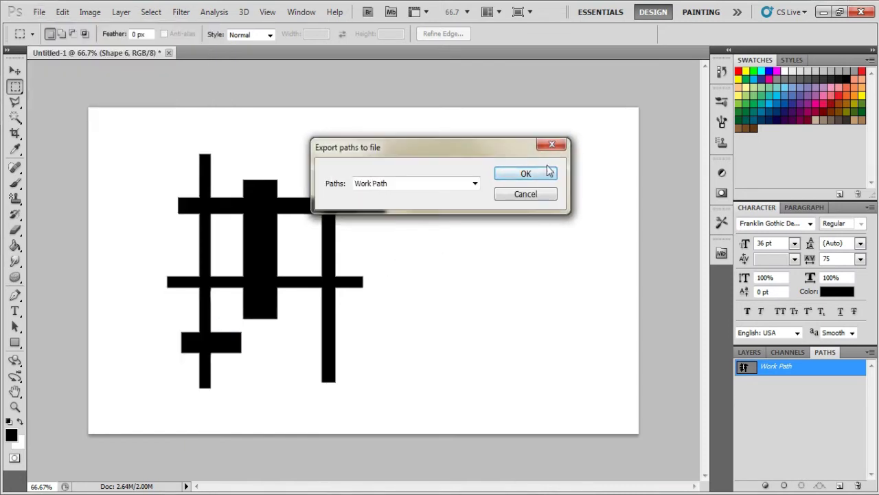
left_click(515, 174)
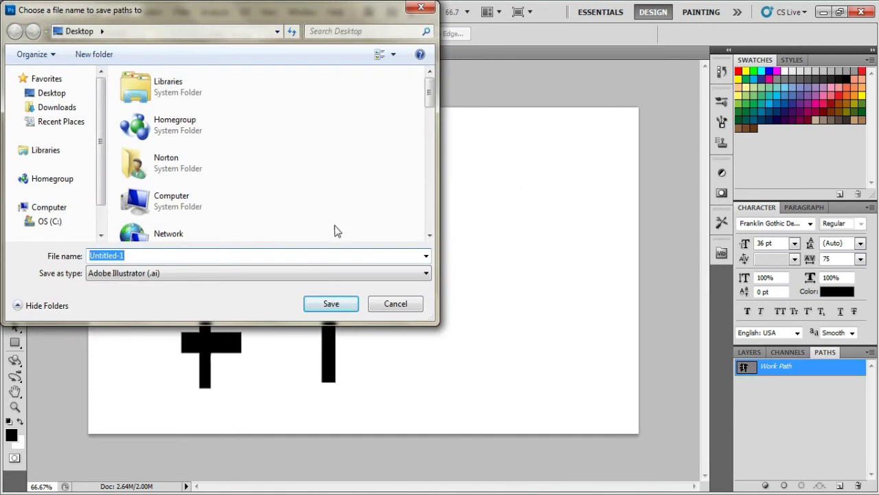
left_click(335, 303)
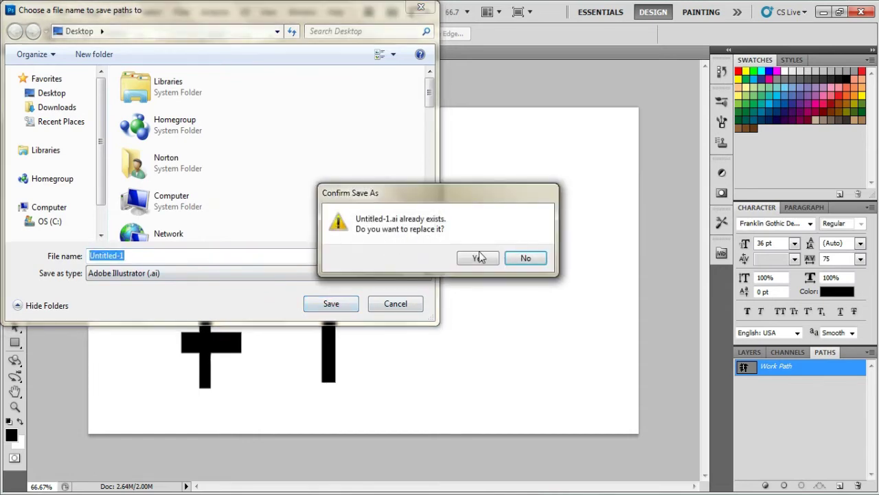
left_click(478, 259)
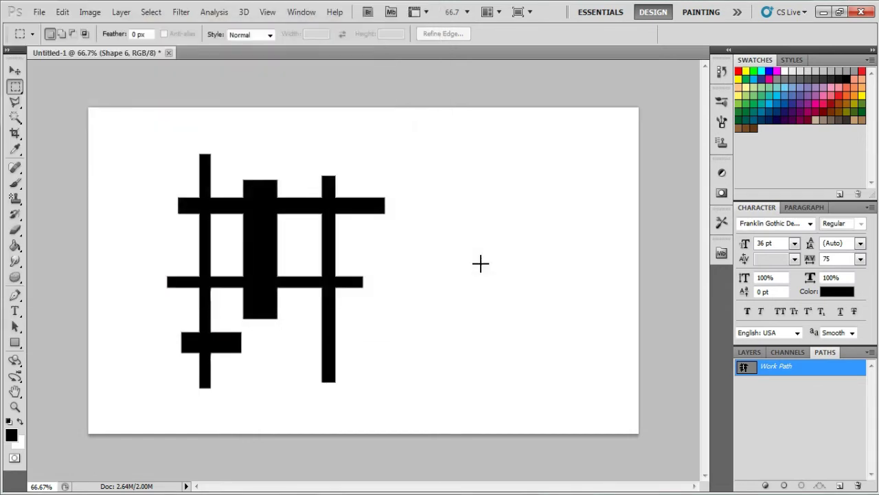
left_click(823, 13)
Open Untitled-1.ai in CINEMA 4D, confirming the reopen prompt and default Illustrator import settings.
left_click(515, 81)
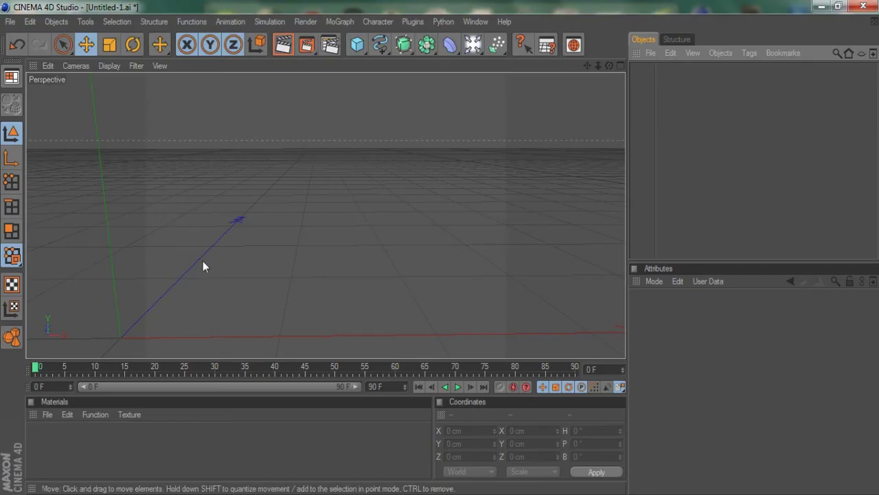
left_click(12, 23)
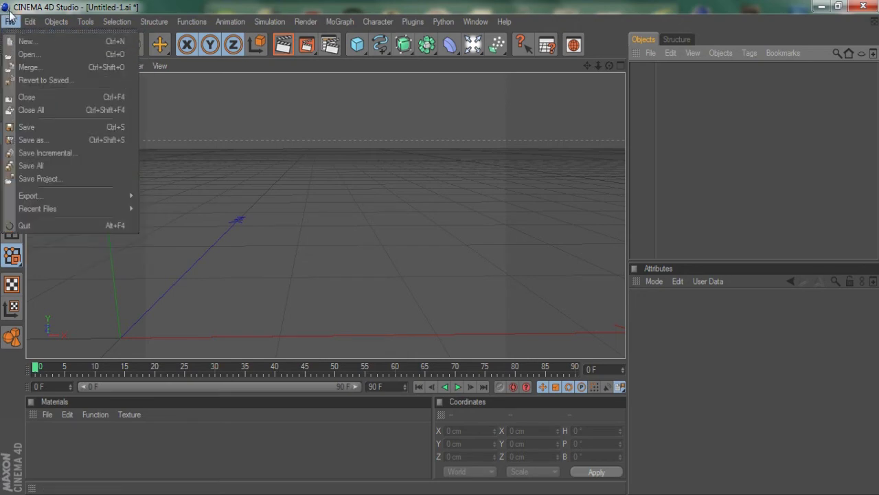
left_click(25, 55)
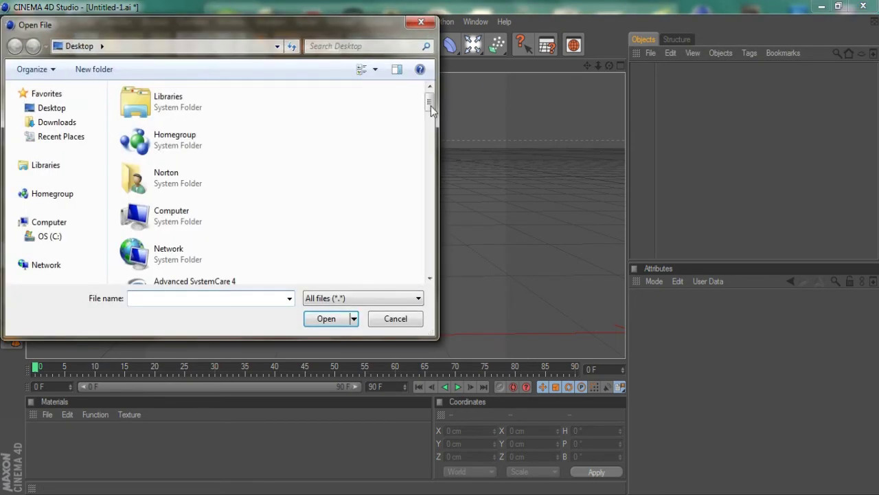
scroll(426, 285, "down", 15)
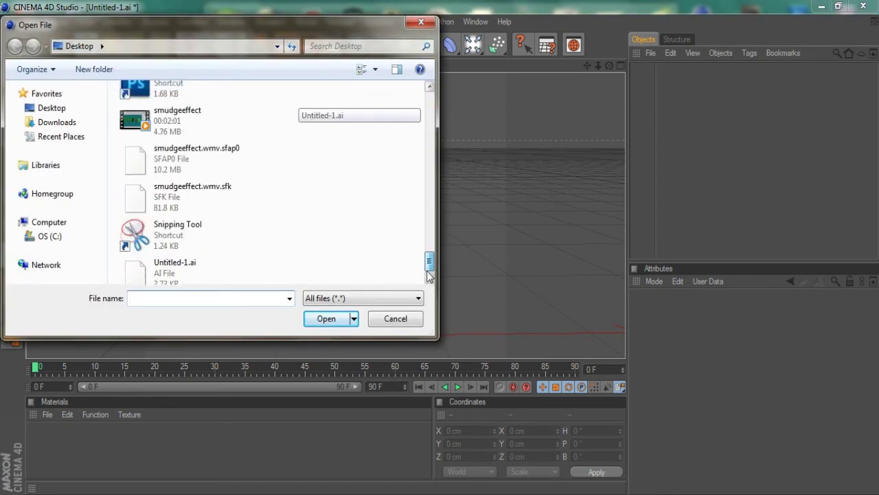
left_click(230, 262)
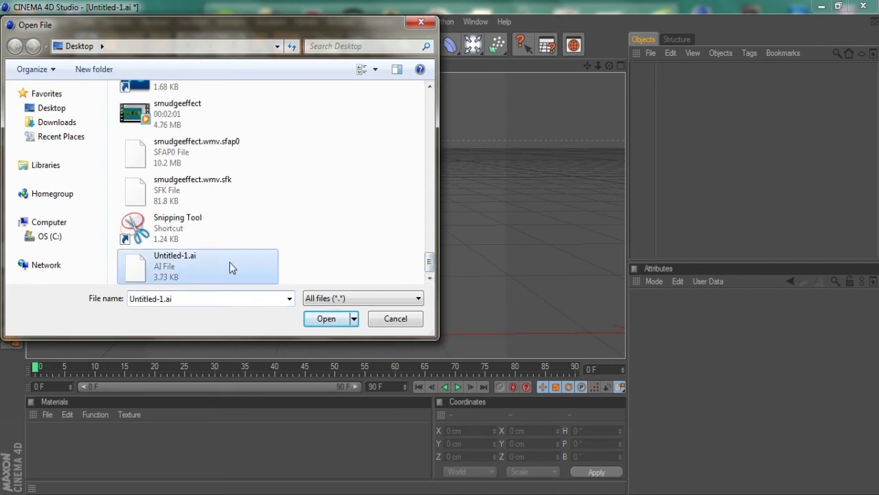
left_click(333, 322)
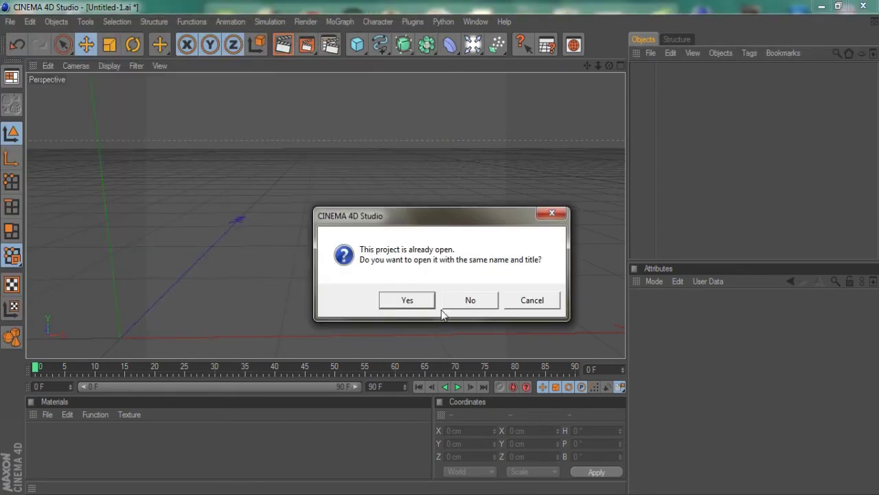
left_click(421, 301)
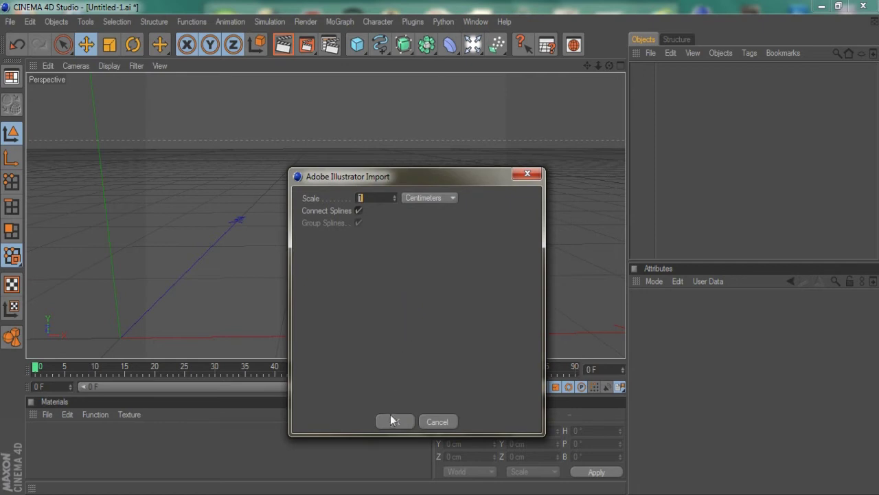
left_click(393, 421)
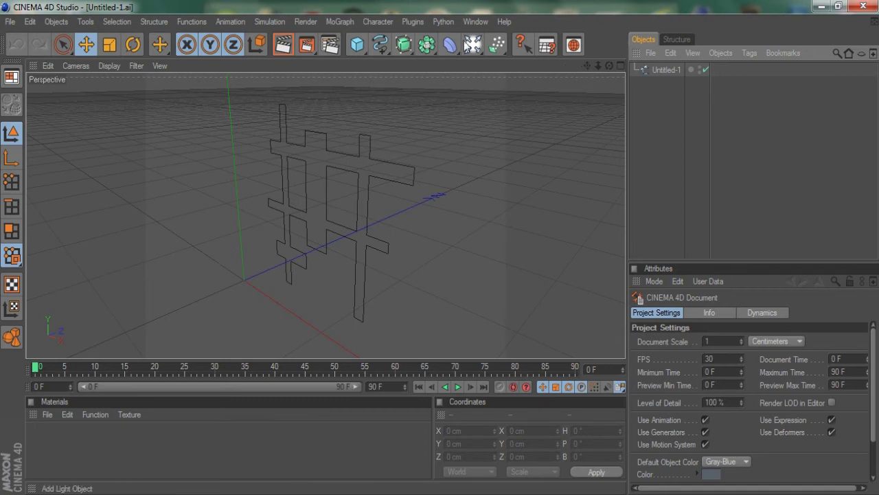
Add an Extrude NURBS, nest the Untitled-1 spline inside it, and orbit to view the solid.
left_click(424, 45)
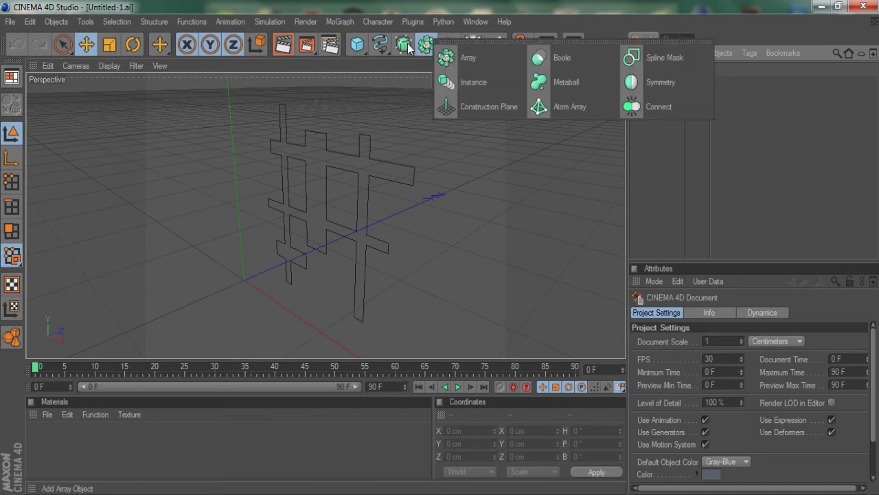
left_click(406, 45)
left_click(550, 58)
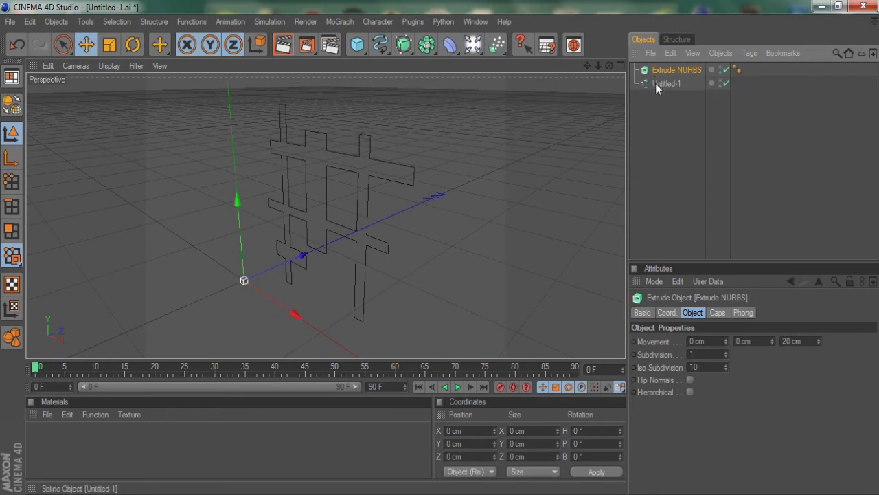
left_click_drag(655, 83, 657, 72)
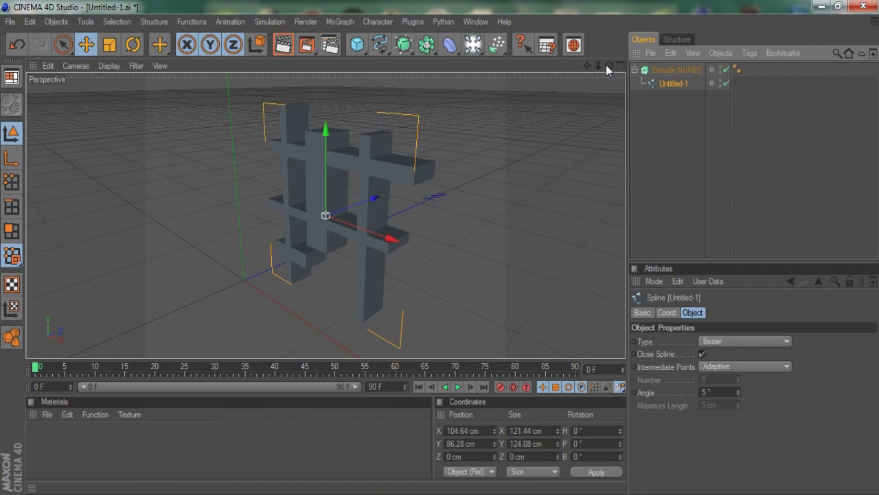
left_click_drag(608, 65, 491, 101)
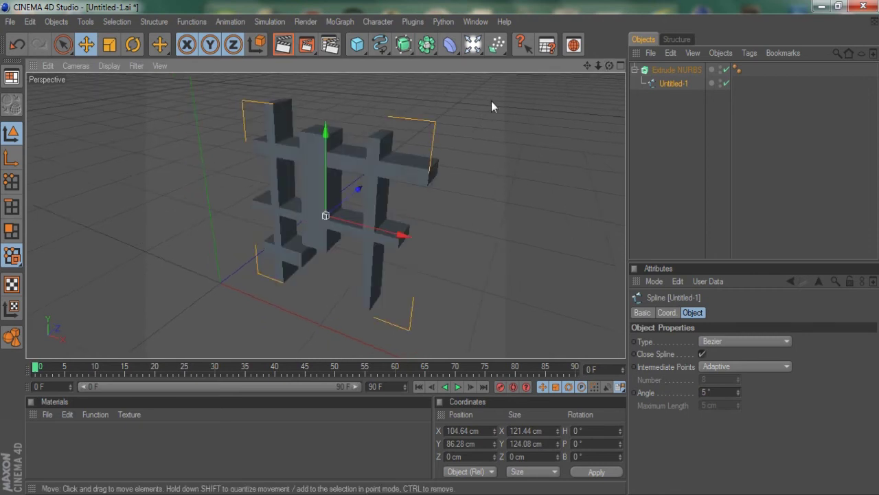
Activate the Scale tool, orbit to the shape's side, and select the extruded hash object.
left_click(110, 45)
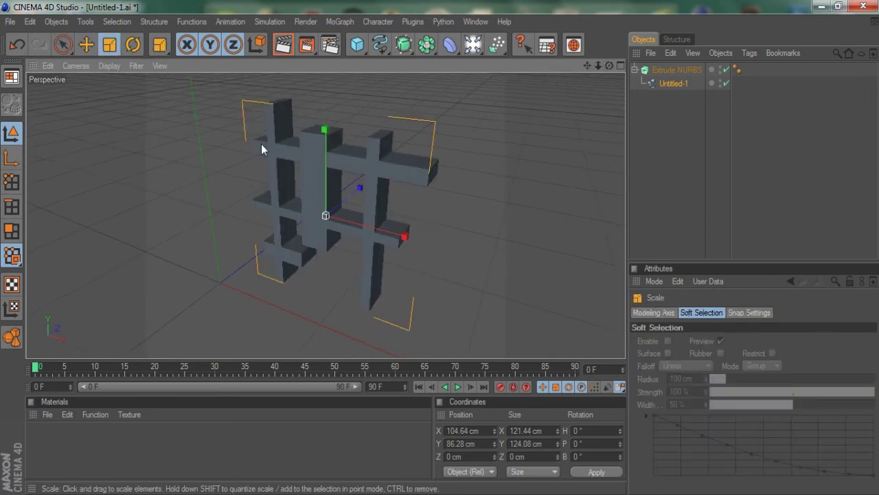
left_click_drag(360, 188, 360, 188)
left_click_drag(610, 65, 475, 125)
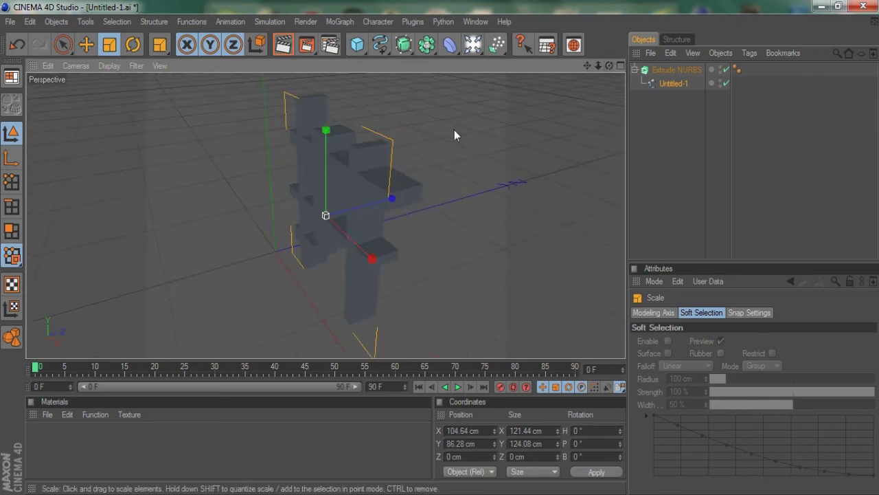
left_click_drag(392, 199, 391, 198)
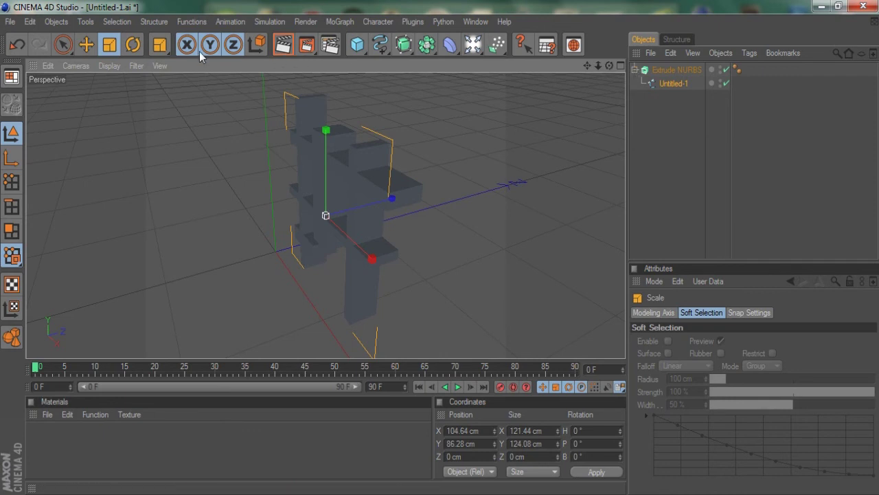
left_click(665, 84)
left_click(393, 197)
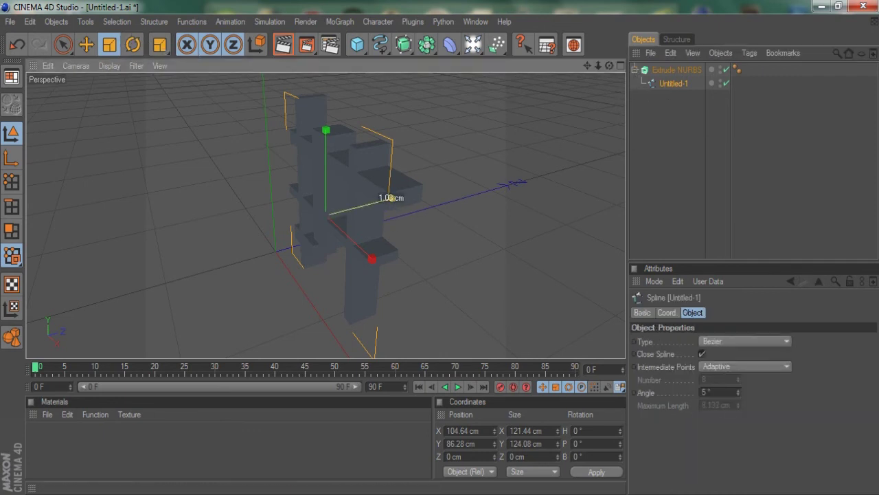
Drag the Extrude NURBS Z handle to set Movement Z to 75.22 cm, then pan the view.
left_click(639, 71)
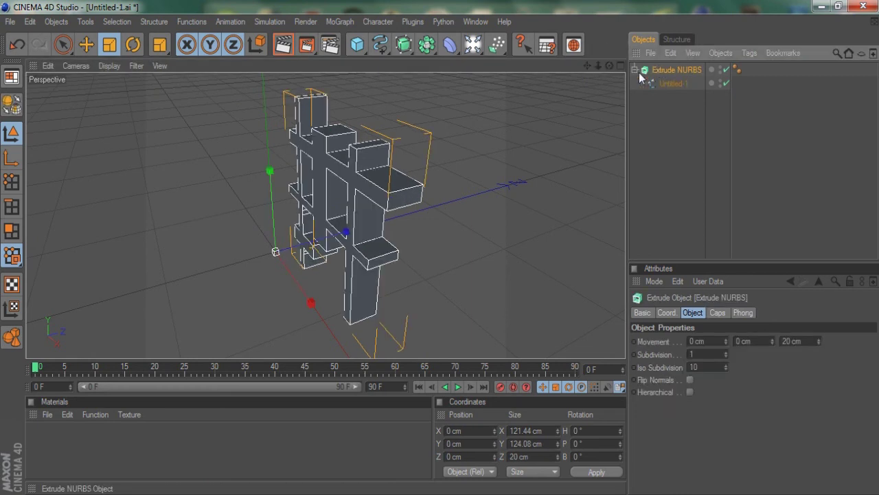
mouse_move(346, 232)
left_mouse_down()
mouse_move(409, 224)
mouse_move(346, 236)
left_mouse_up()
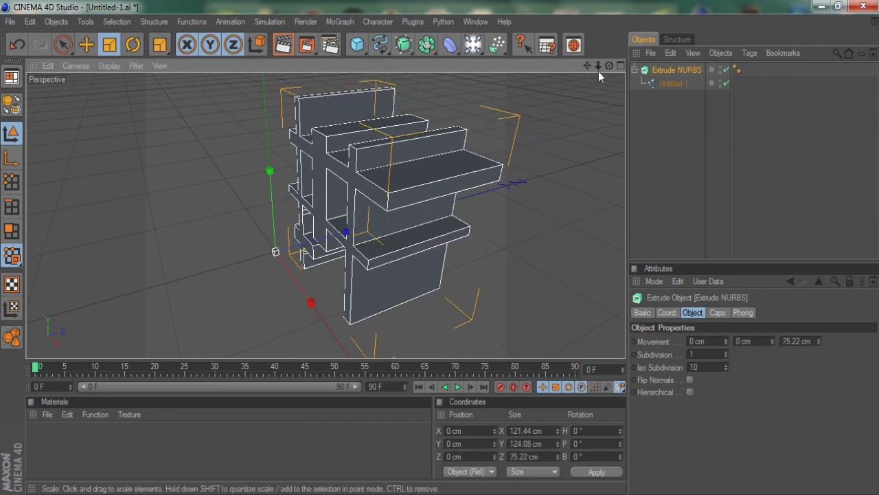
mouse_move(588, 67)
left_mouse_down()
mouse_move(563, 76)
mouse_move(597, 66)
mouse_move(589, 76)
mouse_move(588, 62)
mouse_move(584, 73)
mouse_move(606, 66)
left_mouse_up()
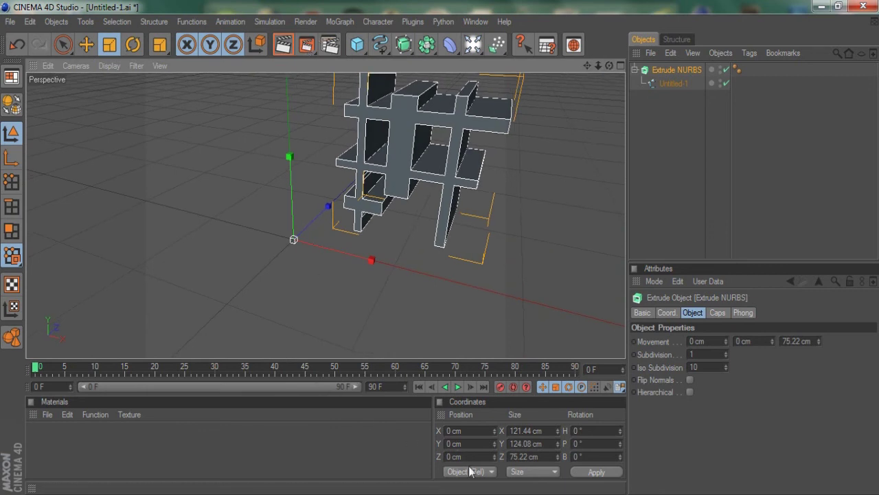